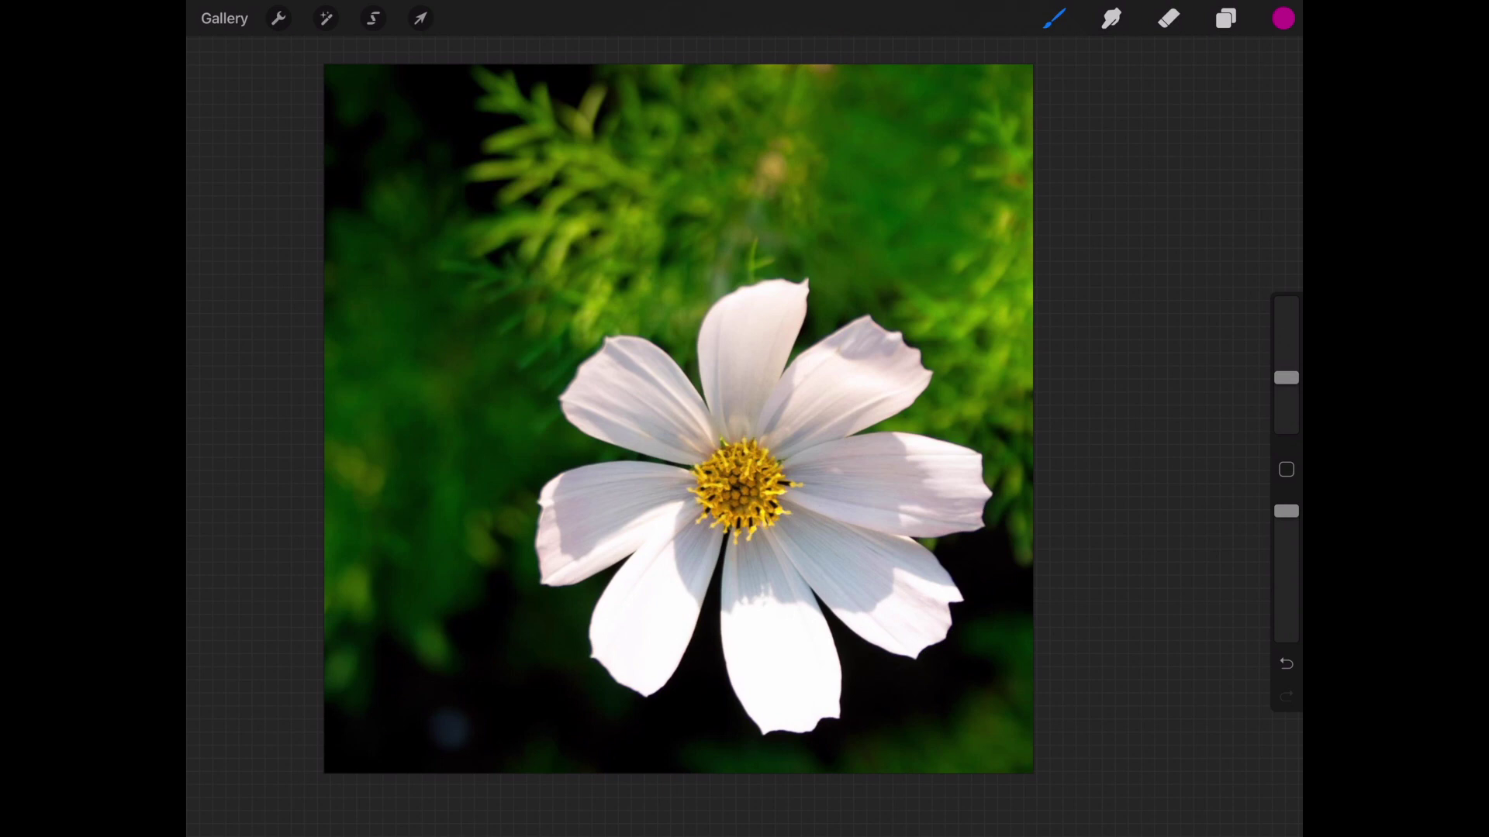
Step: Activate the Selection tool in Freehand mode on the cosmos photo
click(373, 18)
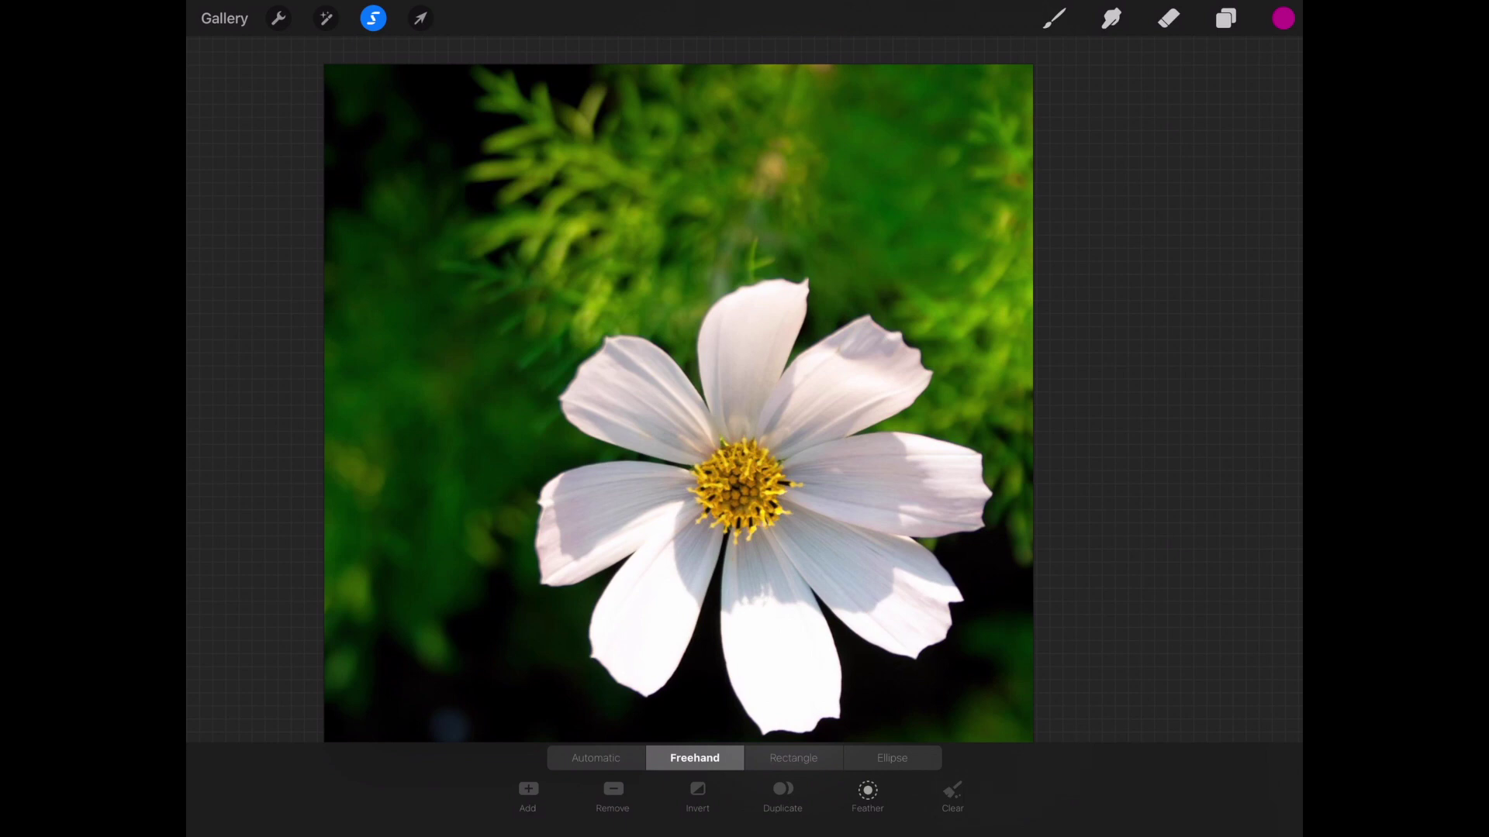
scroll(744, 420, up, 5)
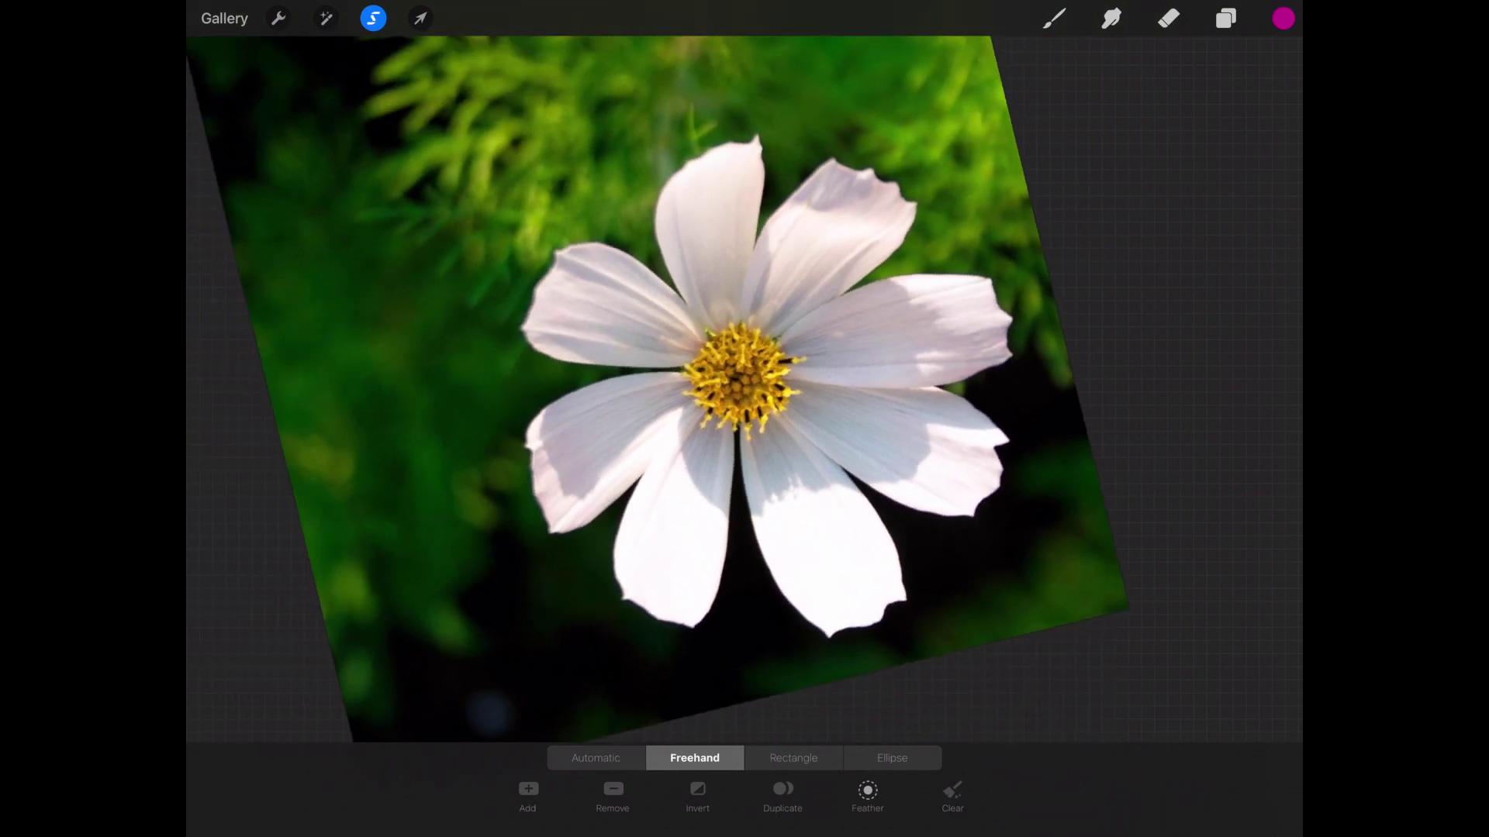
scroll(745, 373, up, 8)
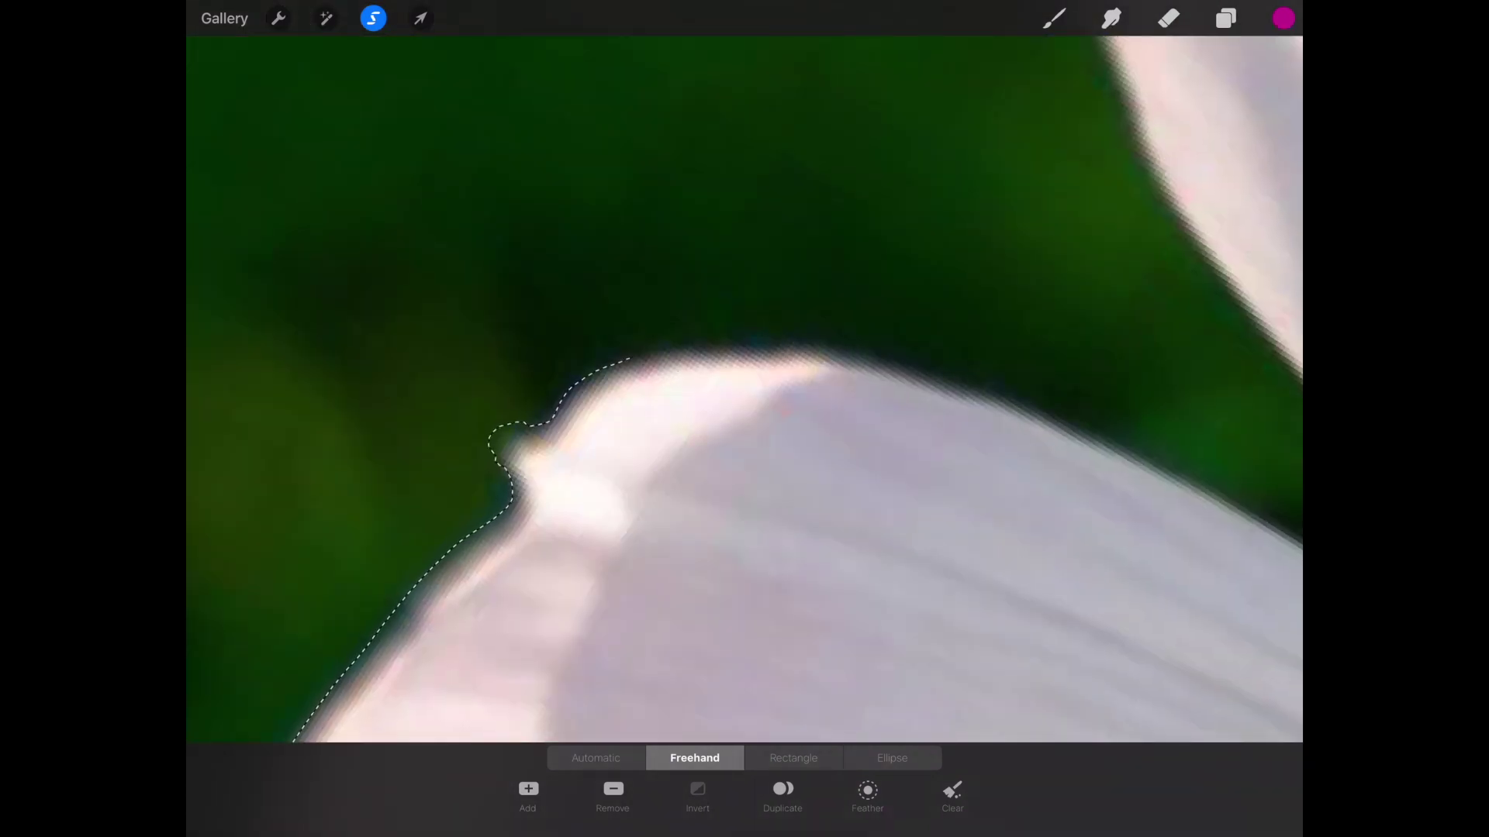
scroll(745, 385, down, 4)
scroll(744, 385, down, 3)
Step: Extend the freehand outline along the petal edges and around a petal tip
drag(408, 559, 546, 337)
scroll(745, 384, up, 4)
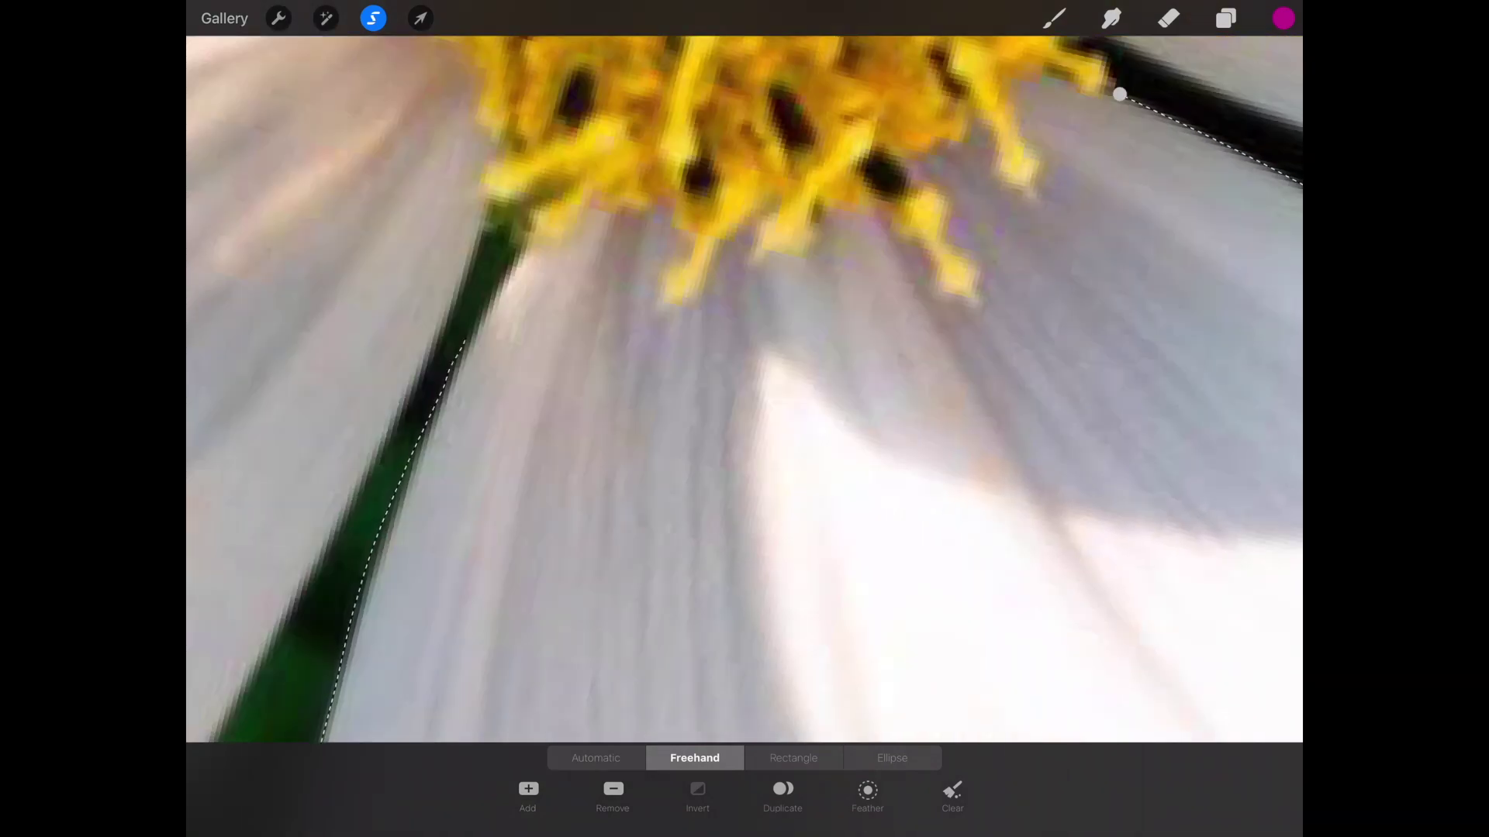
scroll(744, 384, down, 4)
scroll(745, 384, up, 5)
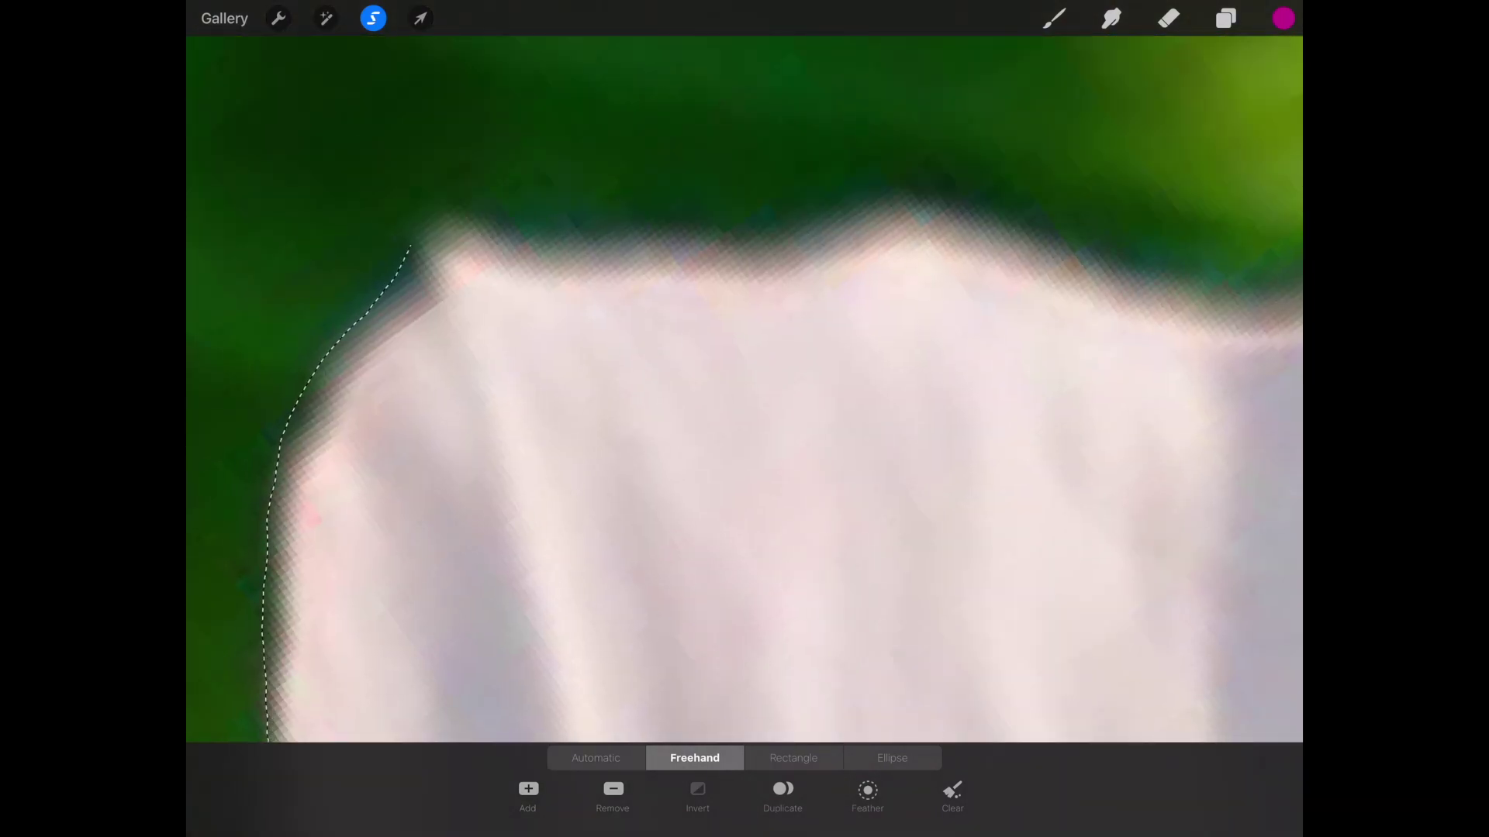
scroll(745, 384, down, 4)
drag(489, 489, 791, 198)
scroll(744, 383, down, 4)
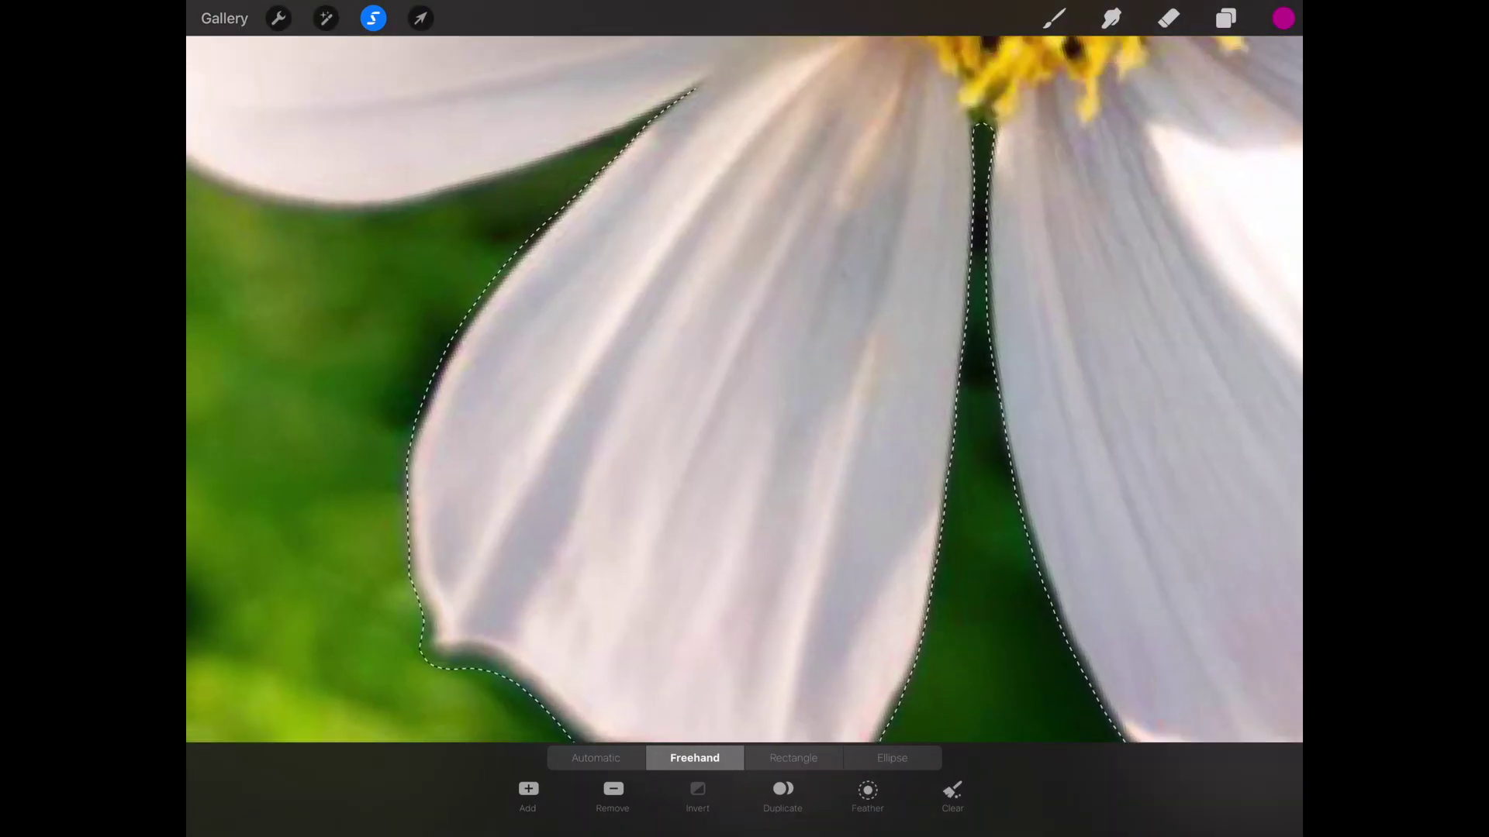
scroll(744, 384, down, 4)
scroll(745, 384, down, 4)
scroll(745, 383, up, 4)
scroll(744, 384, up, 3)
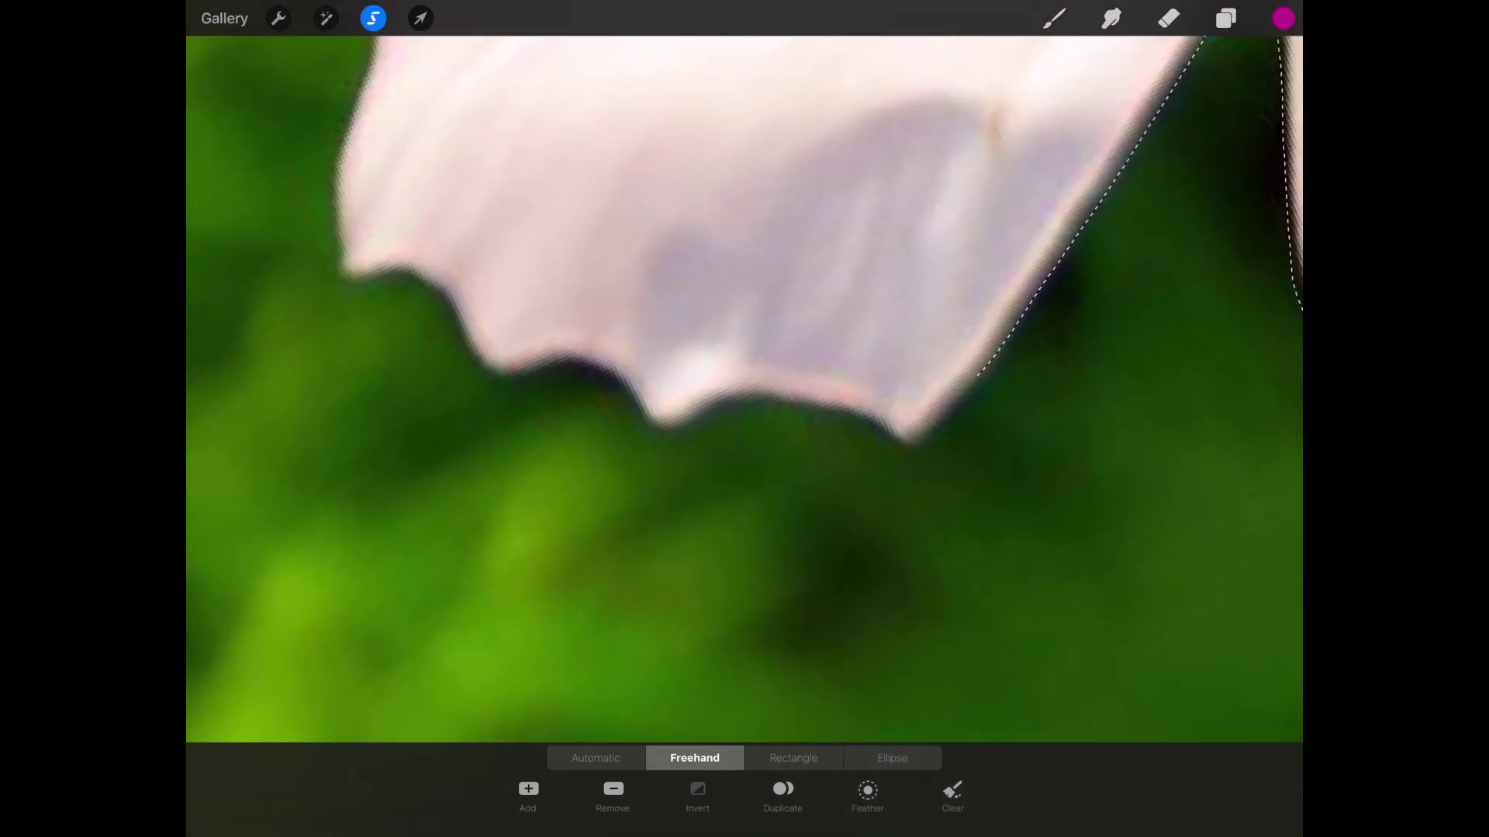
scroll(745, 384, down, 3)
scroll(744, 385, up, 3)
scroll(744, 384, up, 3)
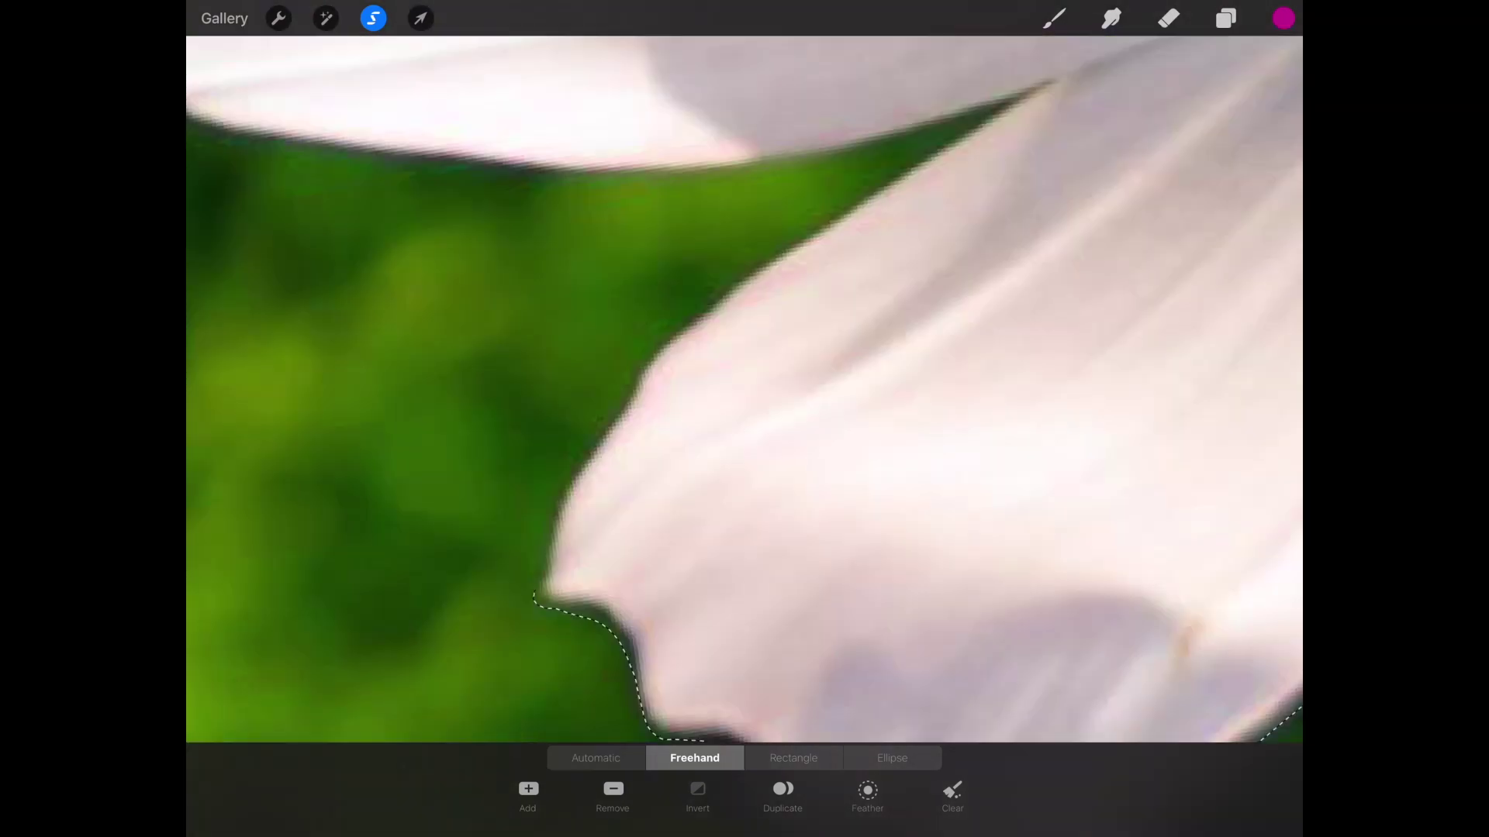
scroll(744, 384, down, 3)
scroll(744, 385, up, 3)
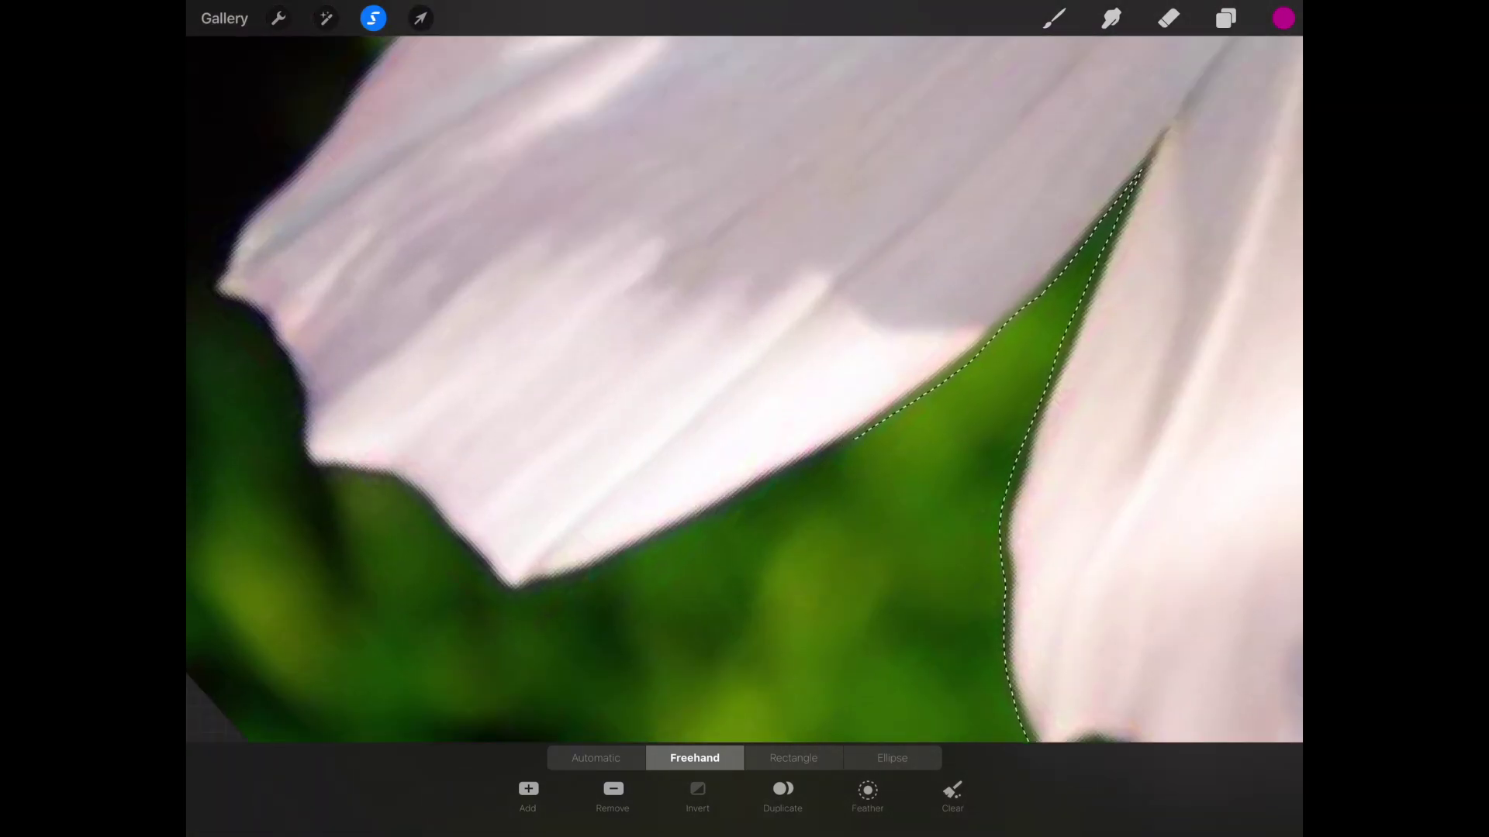
scroll(744, 385, down, 3)
scroll(744, 384, up, 3)
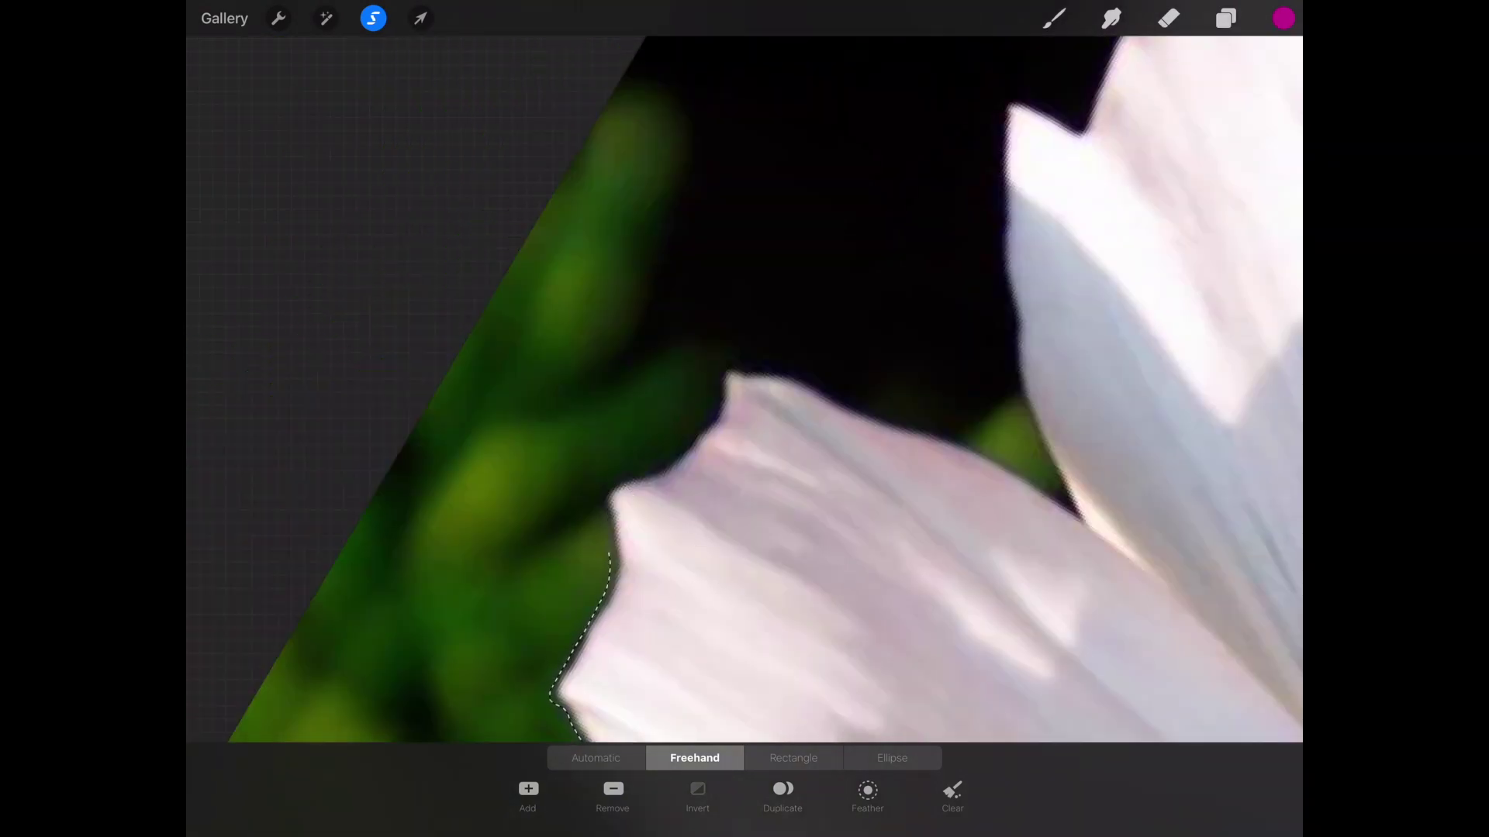
scroll(745, 383, down, 3)
scroll(745, 384, up, 3)
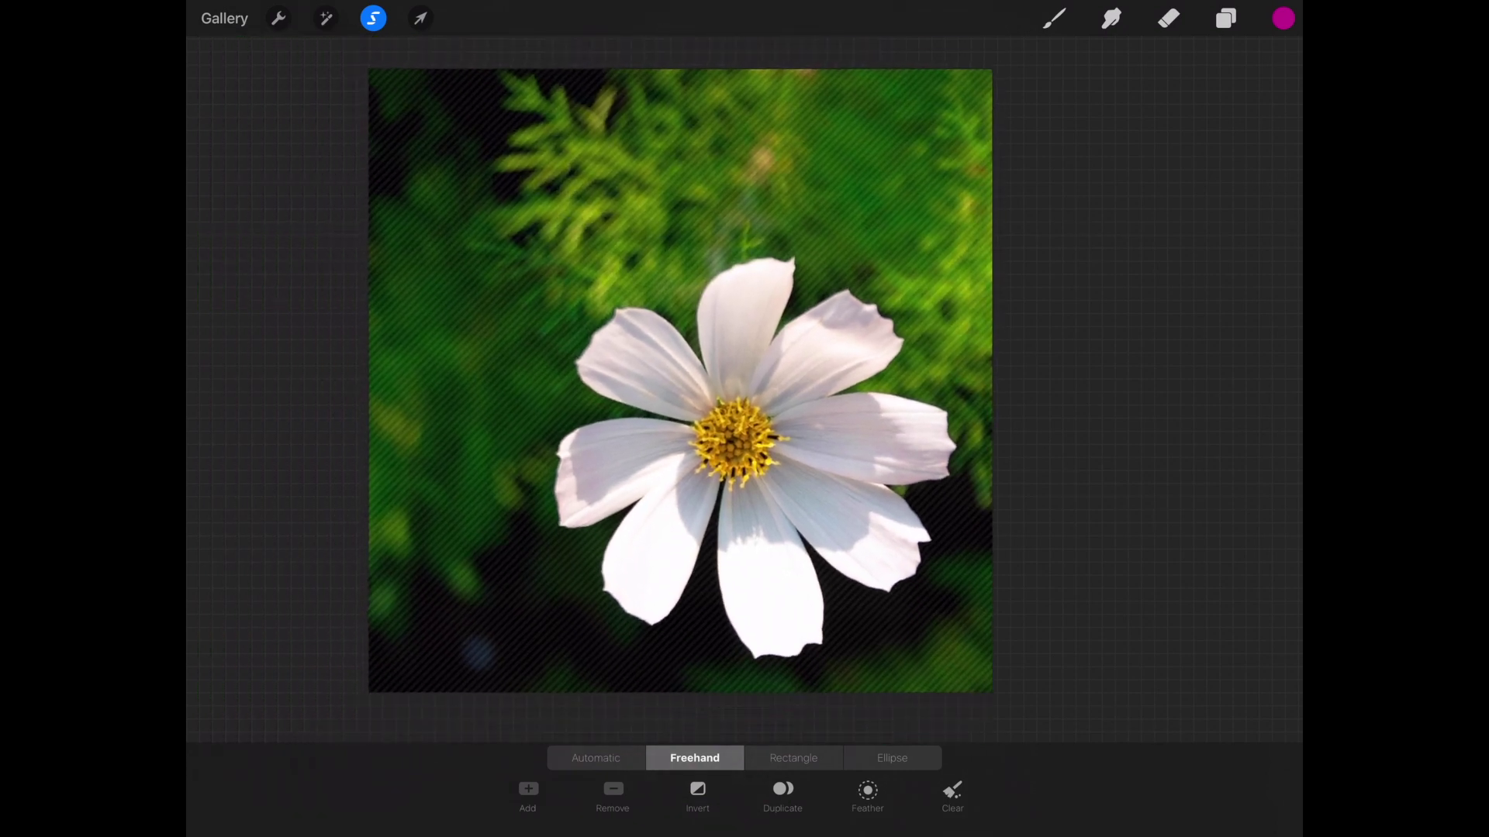
Step: Pick red on the colour disc and ColorDrop it onto the selected petals
click(1282, 18)
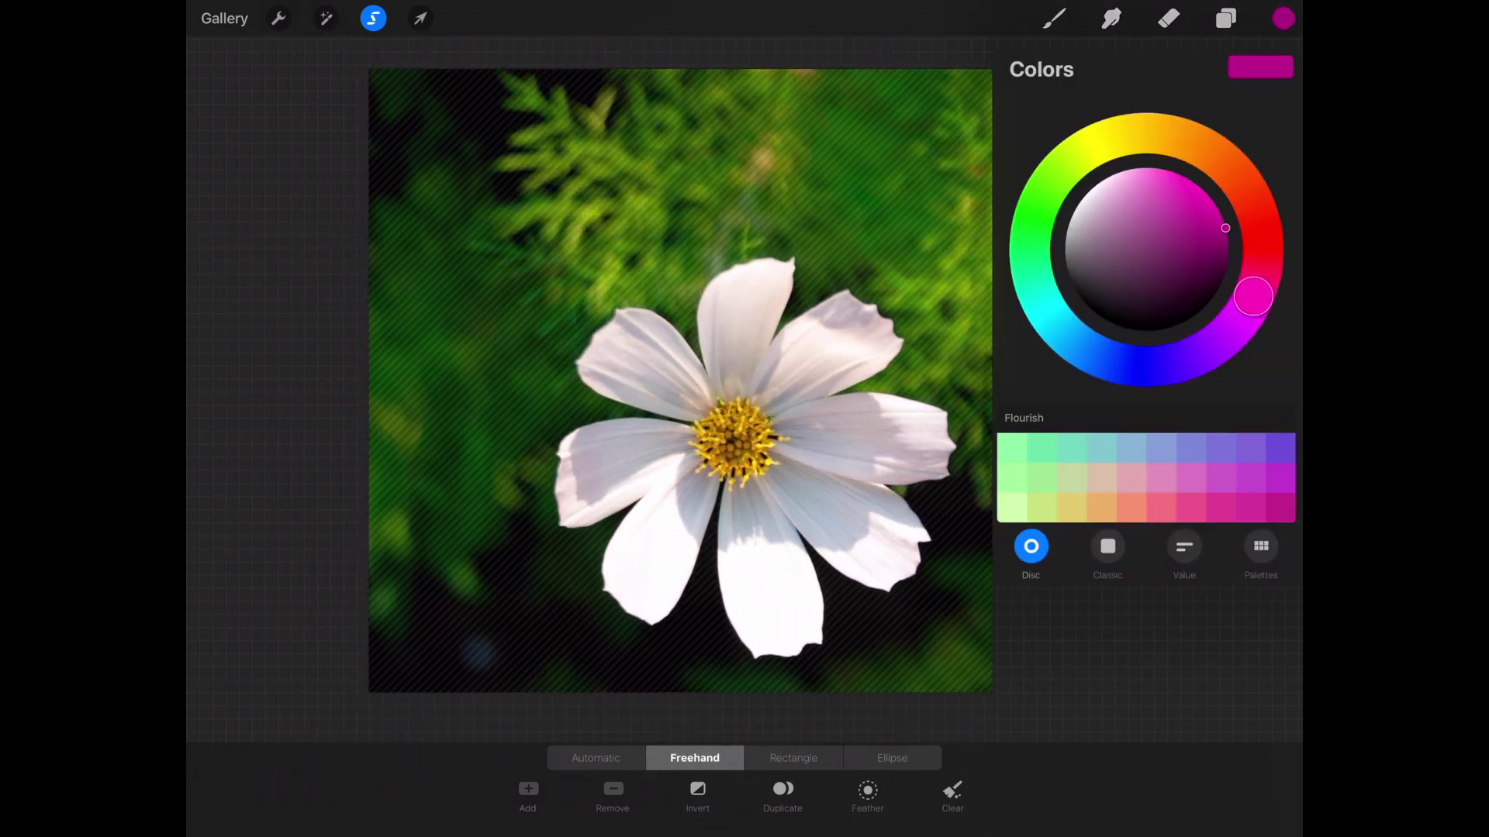
mouse_move(1254, 295)
mouse_down()
mouse_move(1236, 172)
mouse_move(1261, 230)
mouse_move(1178, 206)
mouse_up()
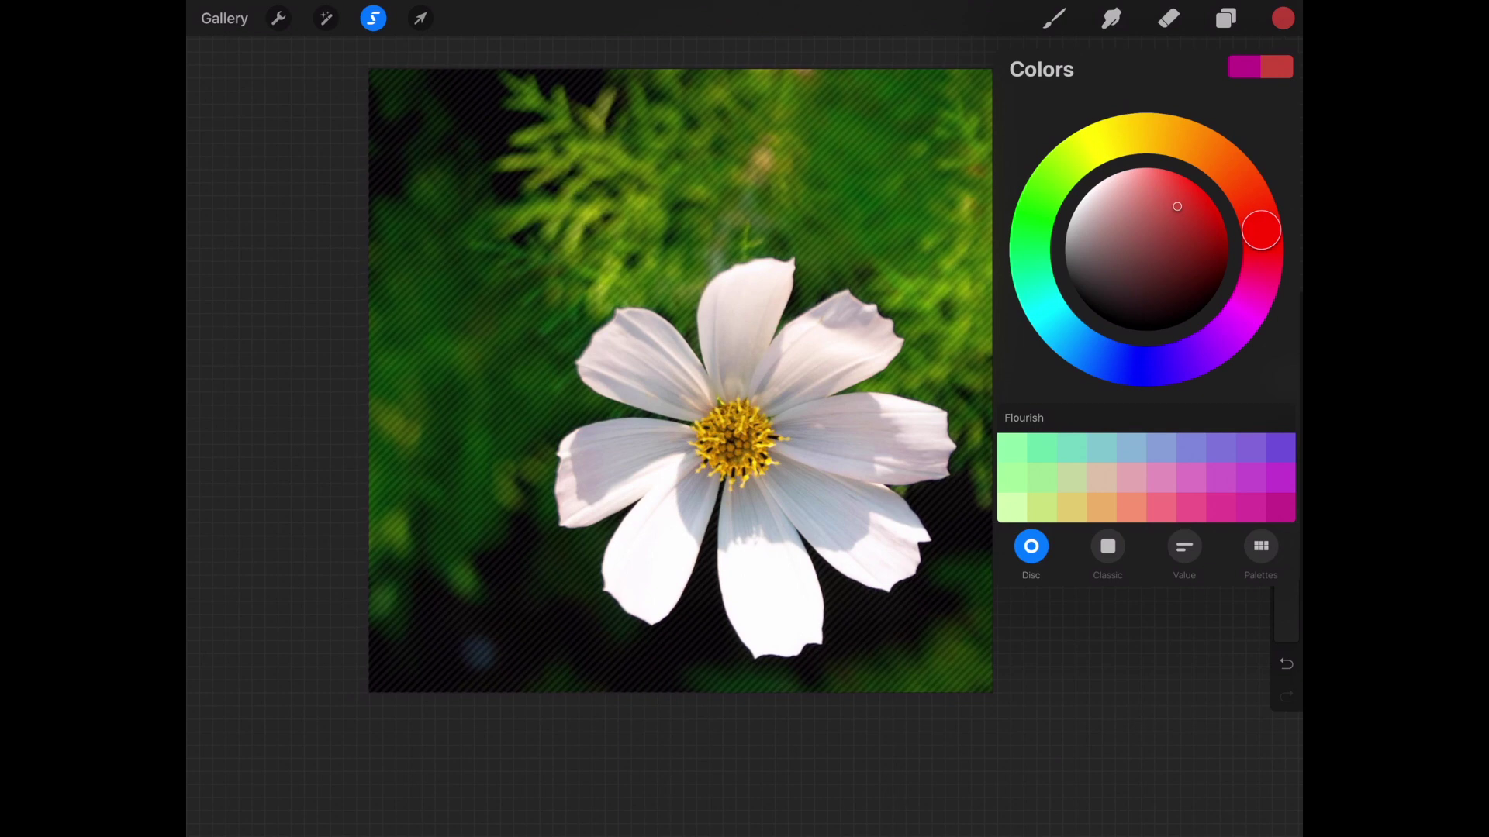
click(1283, 18)
click(1283, 18)
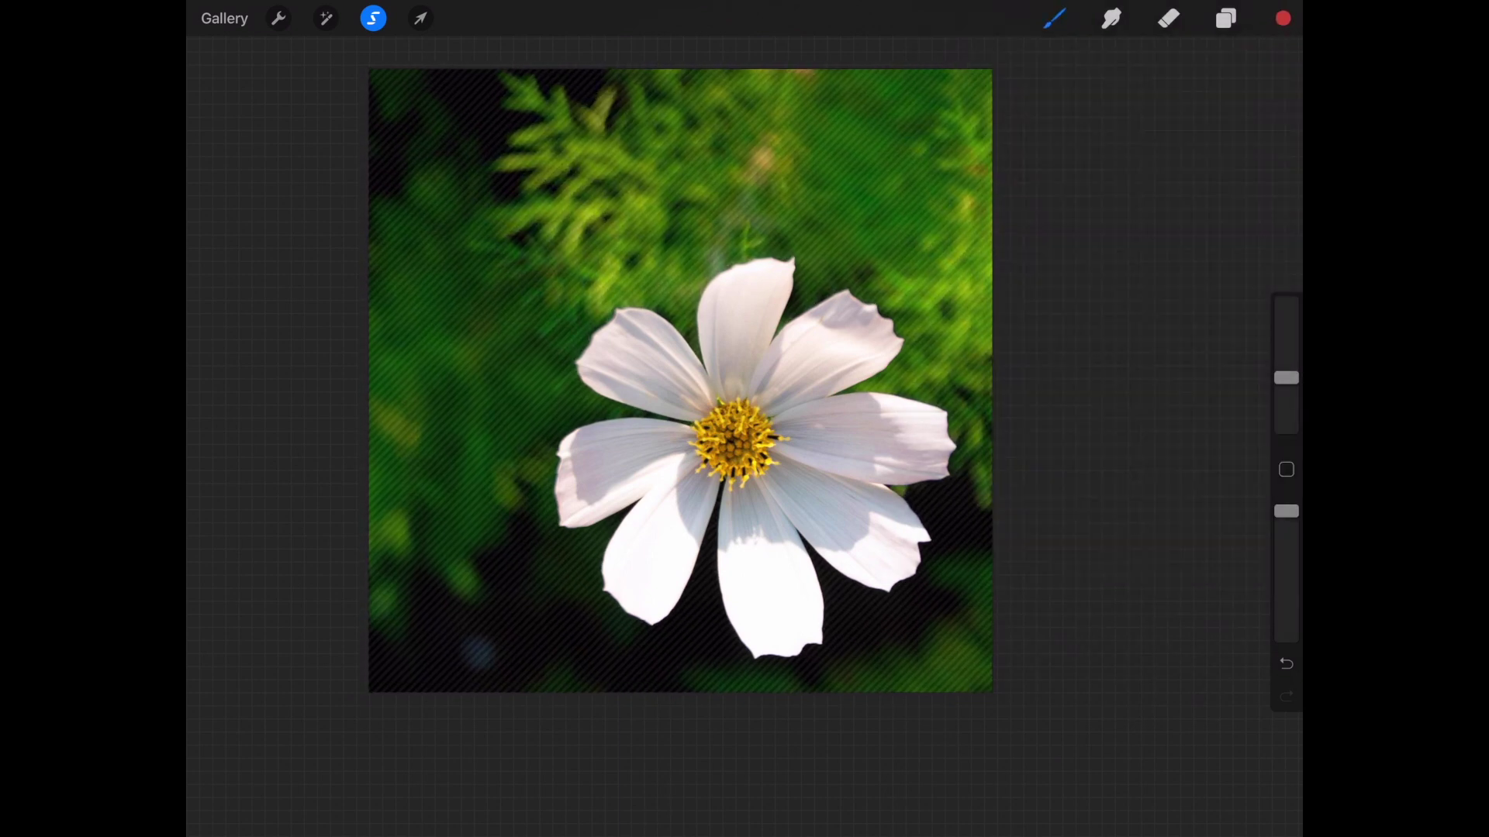
drag(1283, 17, 801, 384)
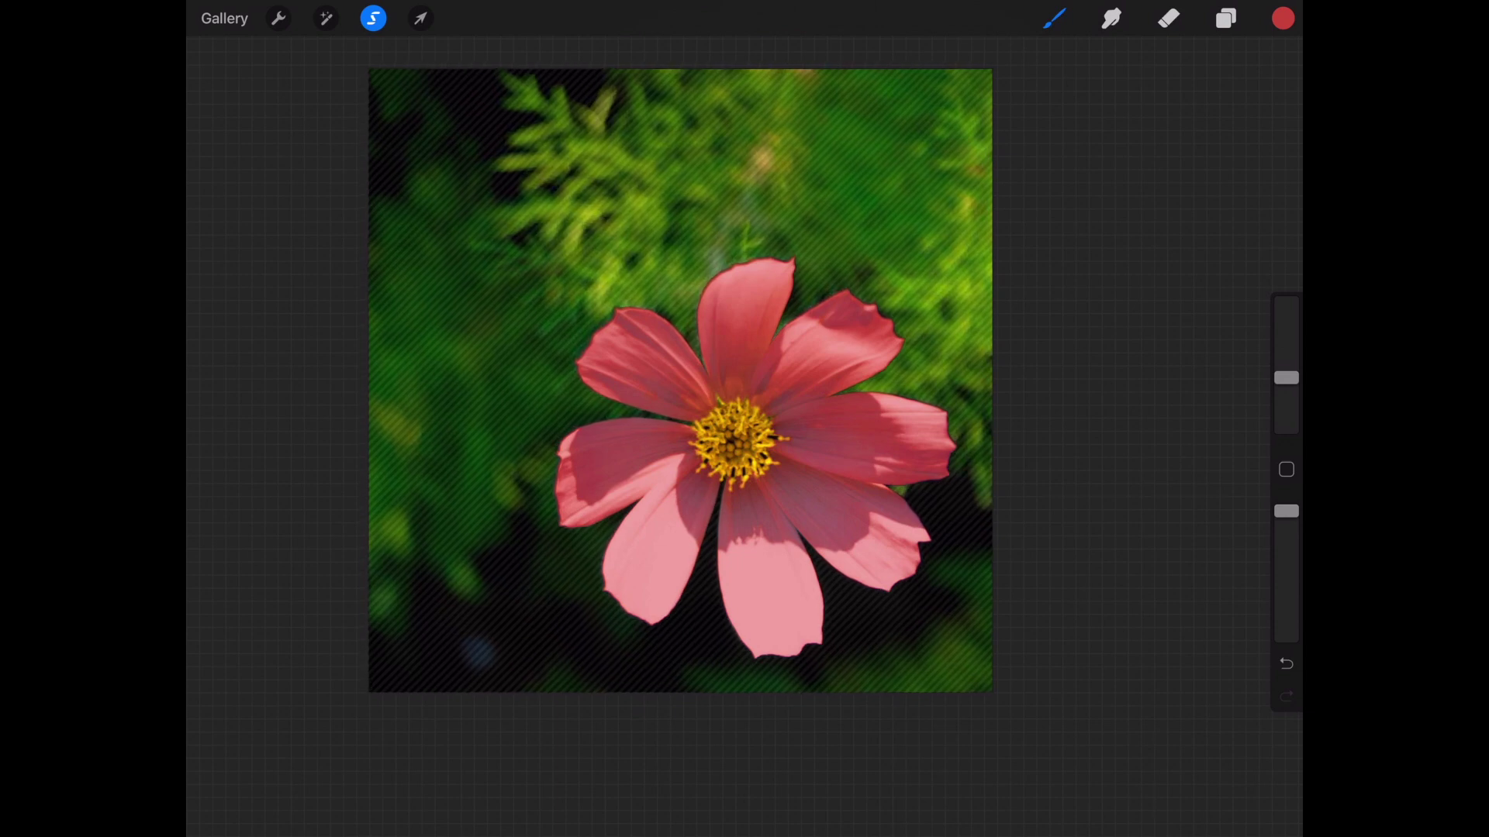
Step: Undo the red fill, then ColorDrop teal onto the petals and undo it
key(ctrl+z)
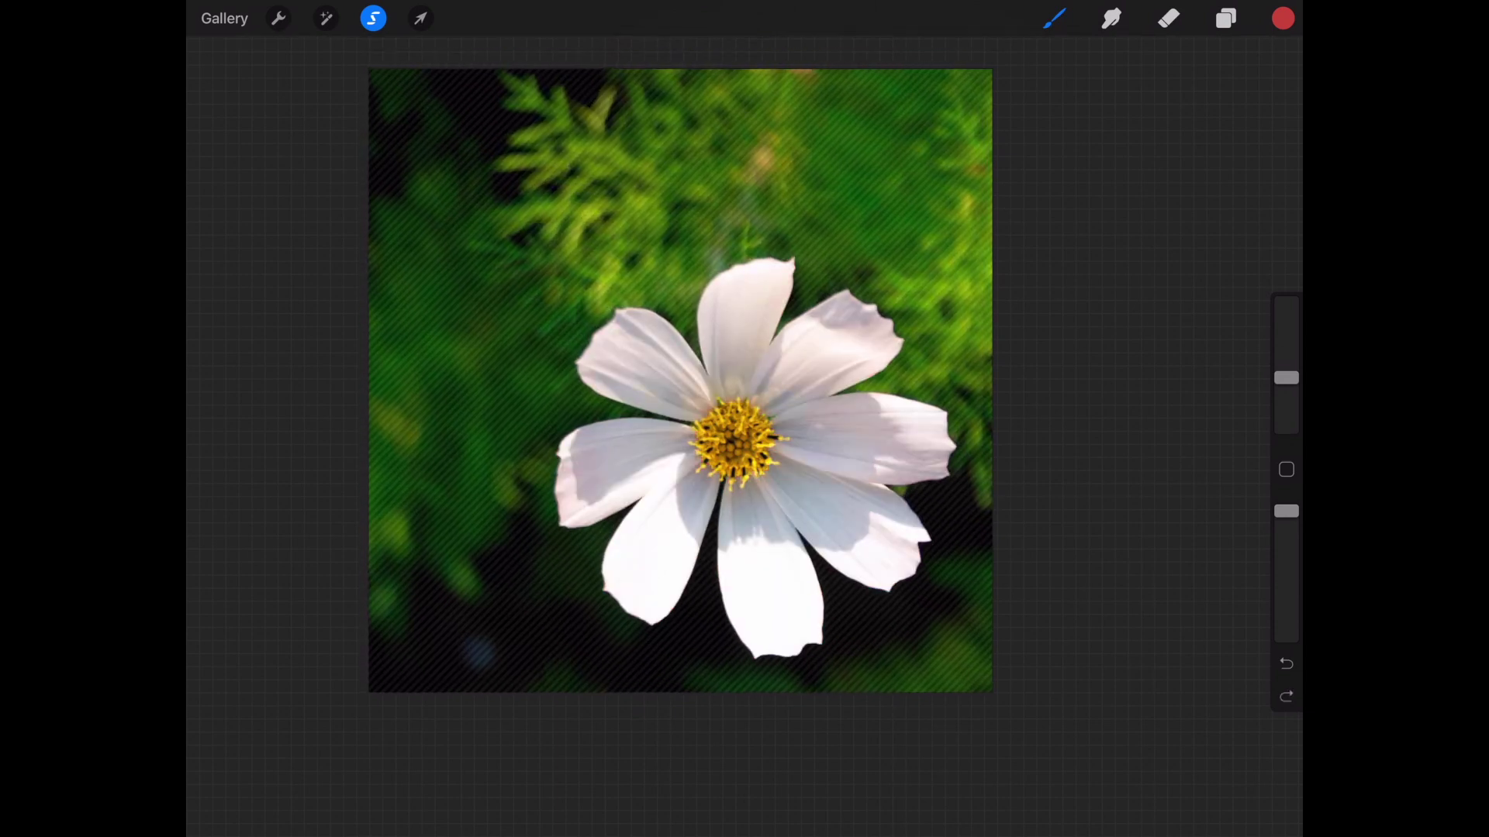
click(1282, 18)
click(1014, 317)
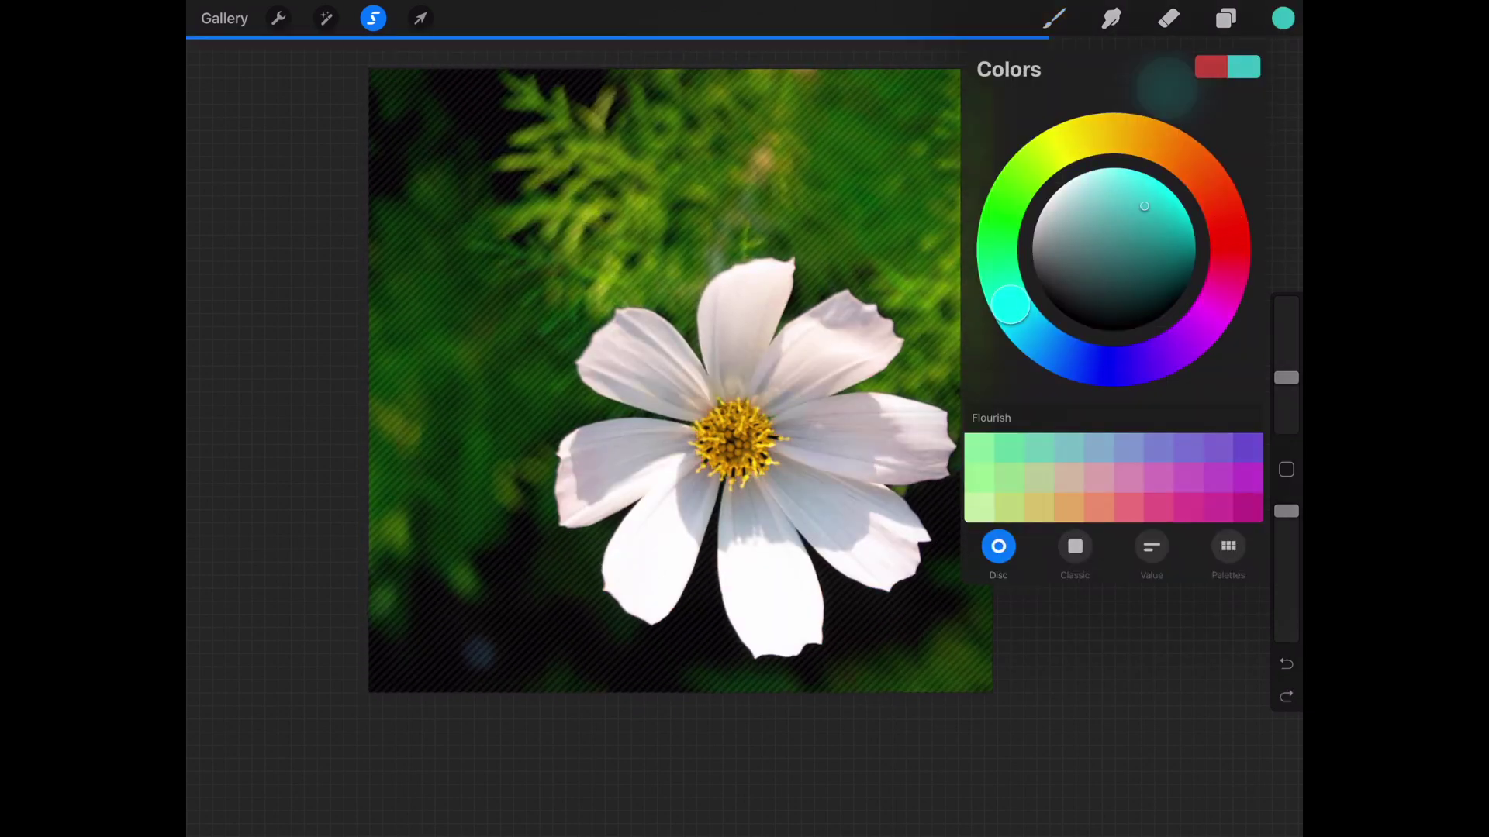
drag(1284, 18, 652, 541)
drag(1283, 18, 844, 279)
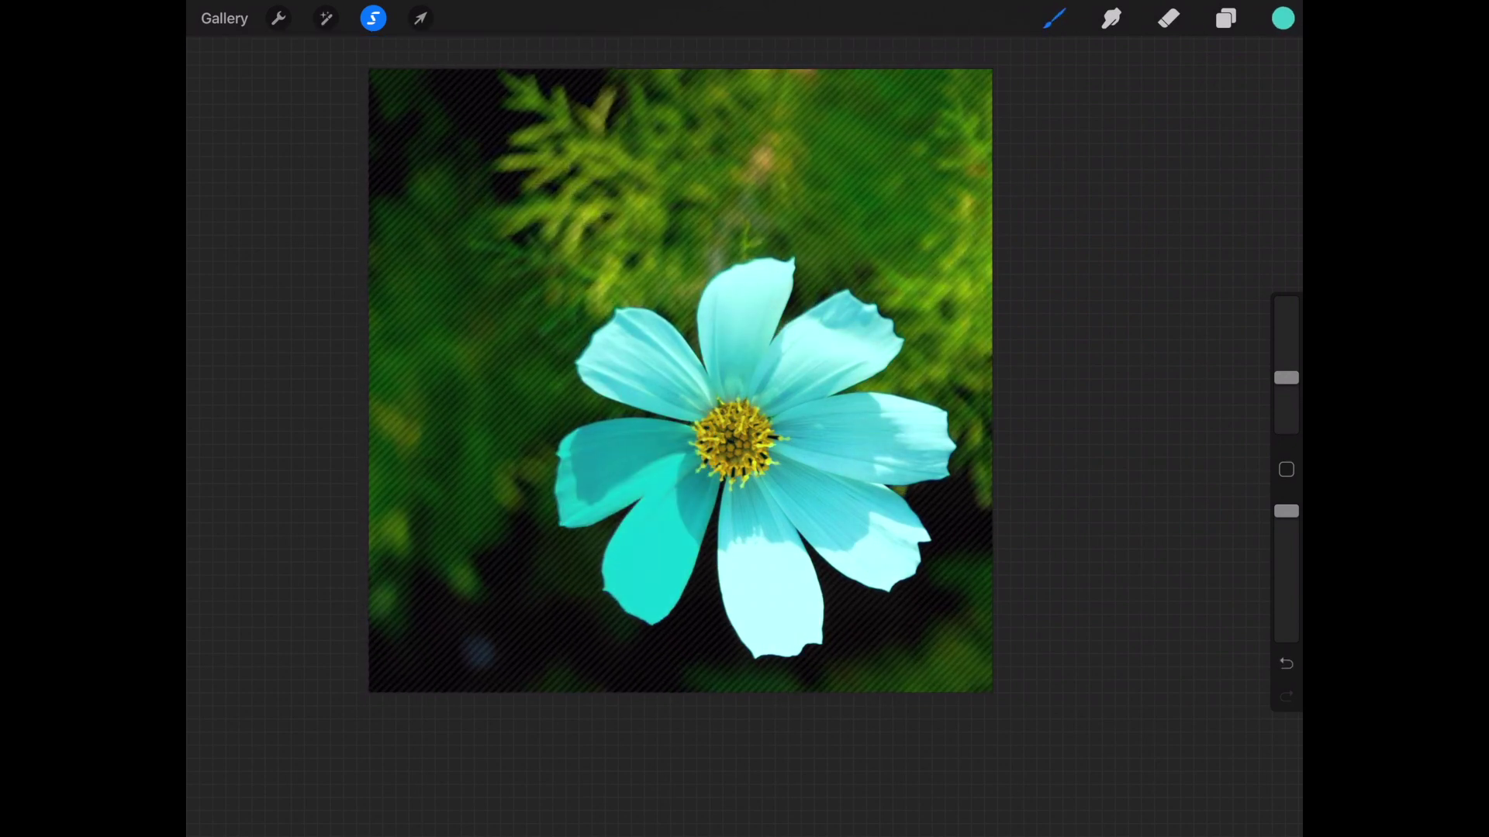
key(ctrl+z)
key(ctrl+z)
Step: Pick green, ColorDrop it onto the selected petals, then undo that fill
click(1284, 18)
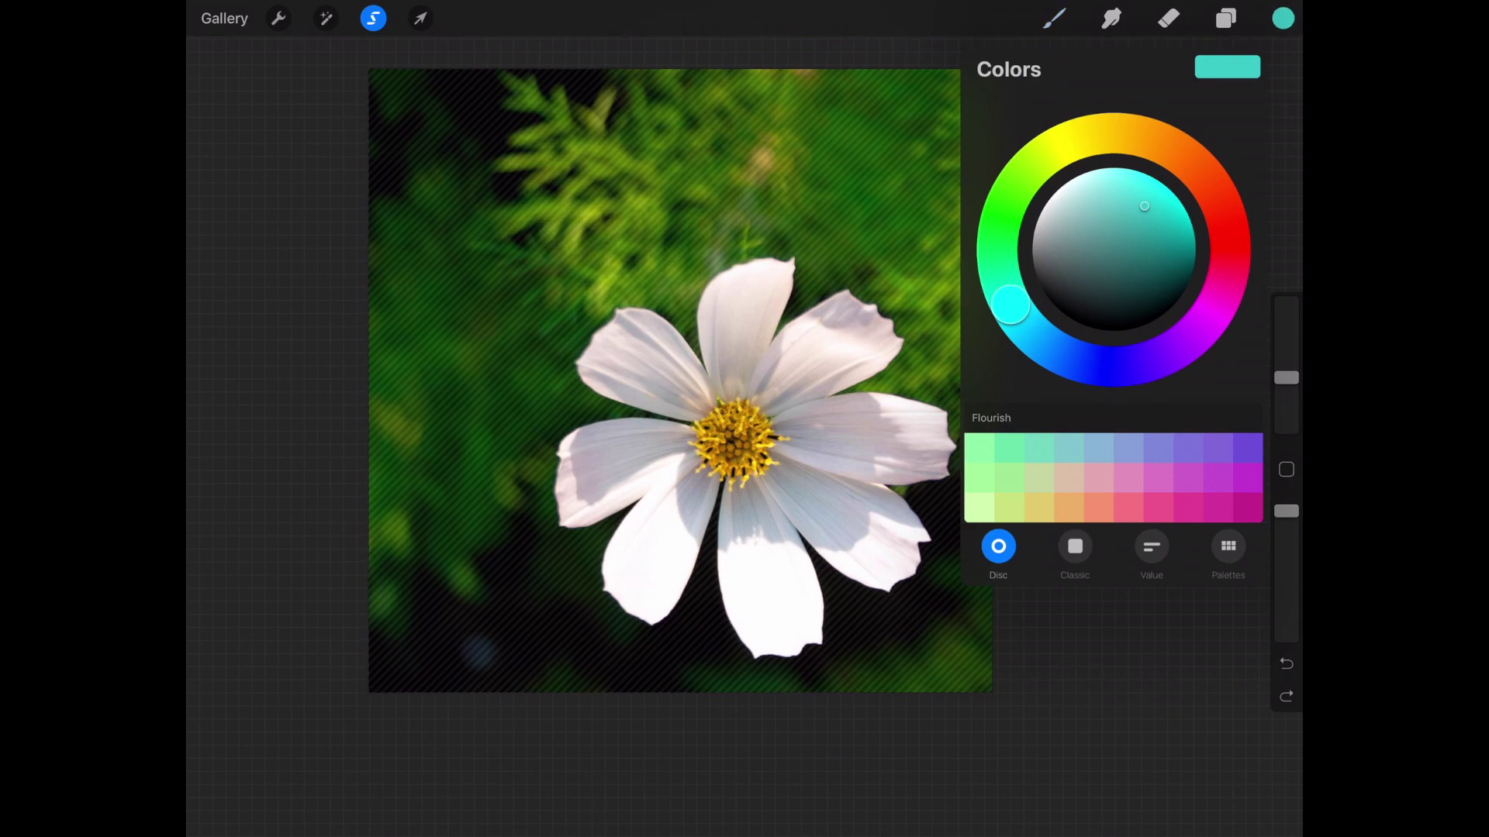
click(1005, 207)
drag(1284, 18, 804, 351)
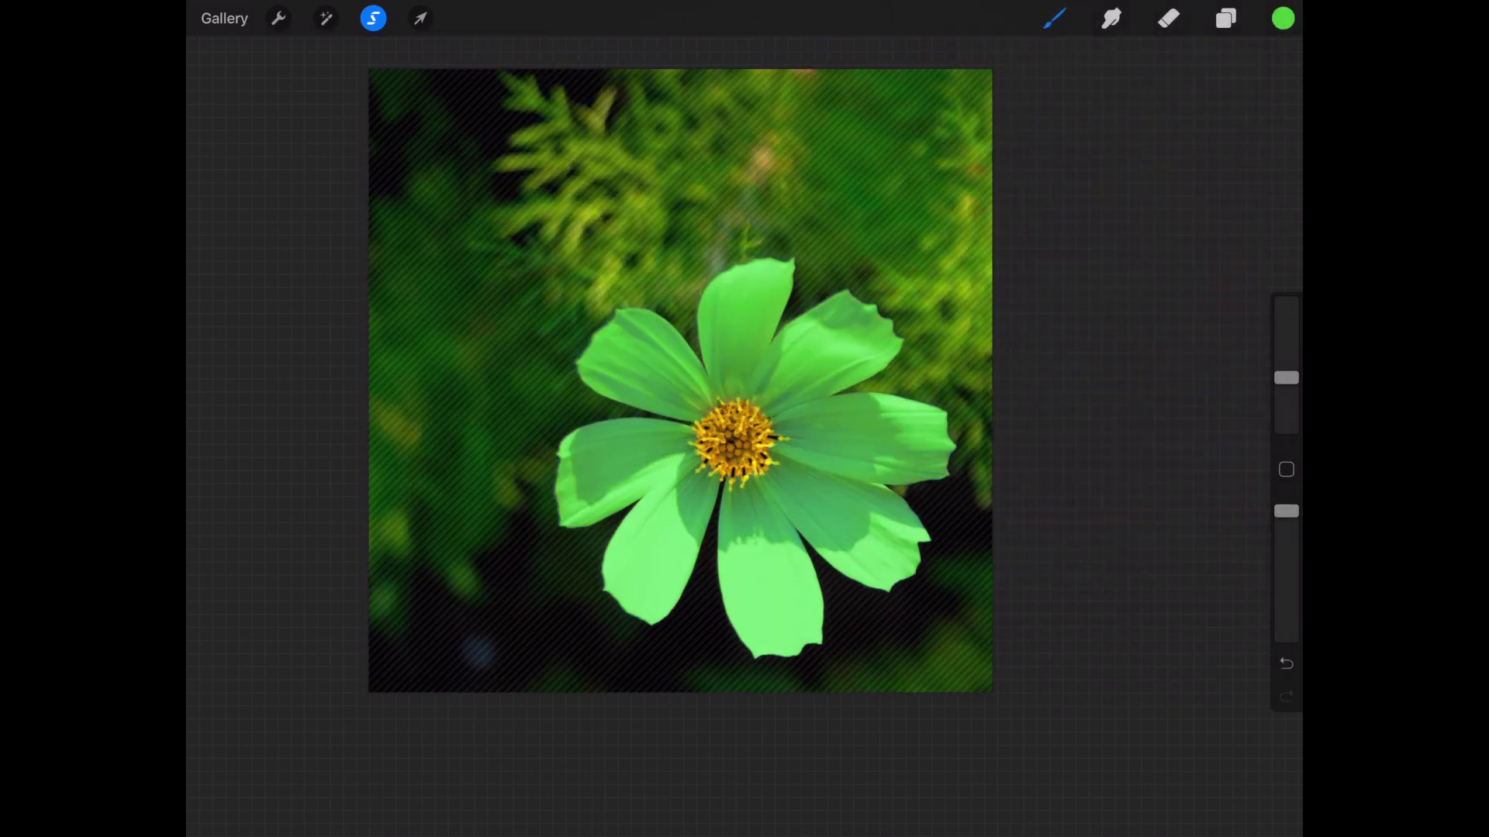
key(ctrl+z)
Step: ColorDrop soft yellow onto all selected petals, then dismiss the selection
click(1283, 18)
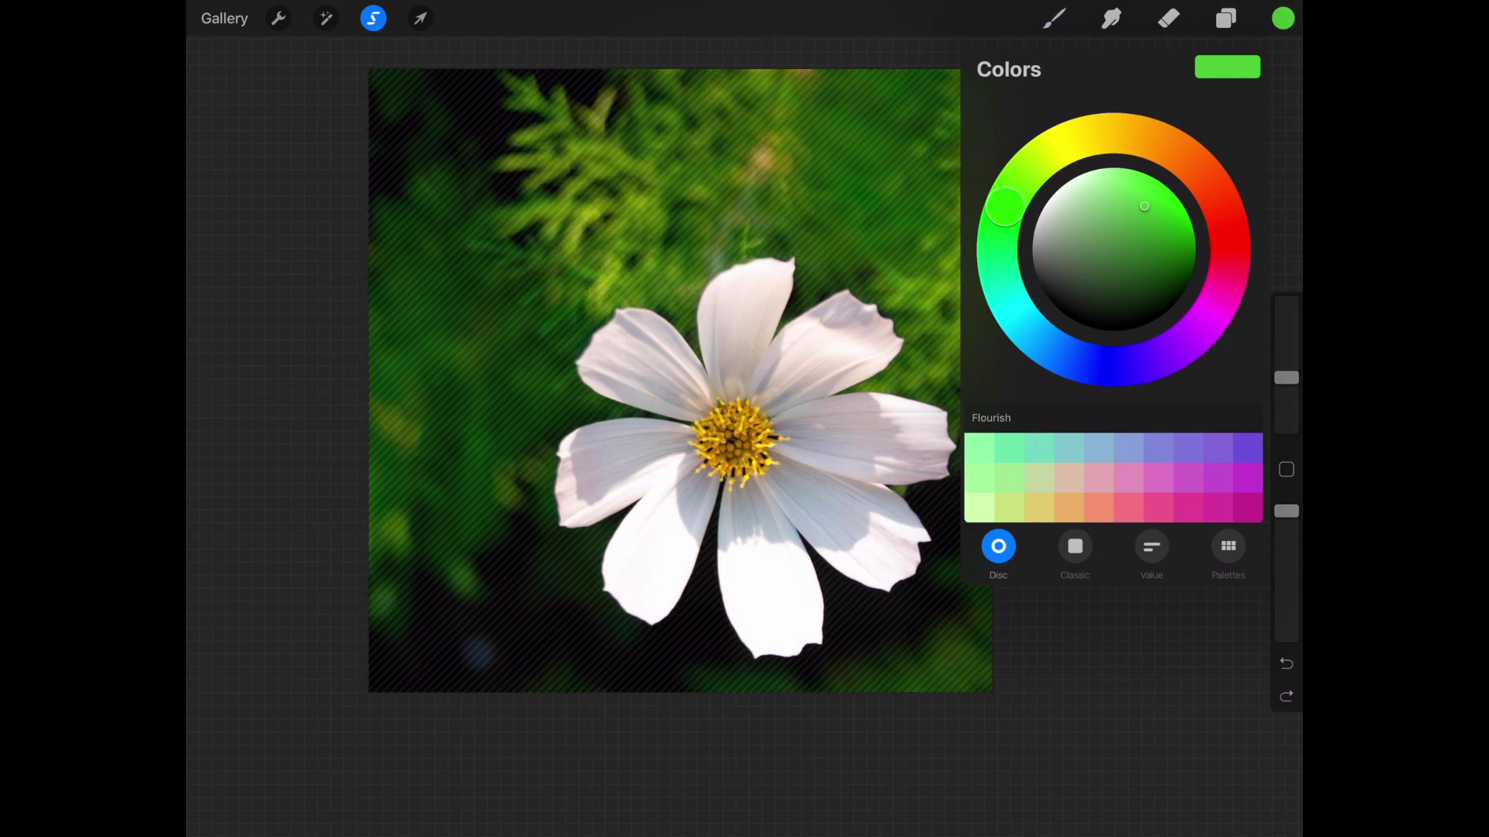
click(1157, 186)
drag(1283, 18, 814, 349)
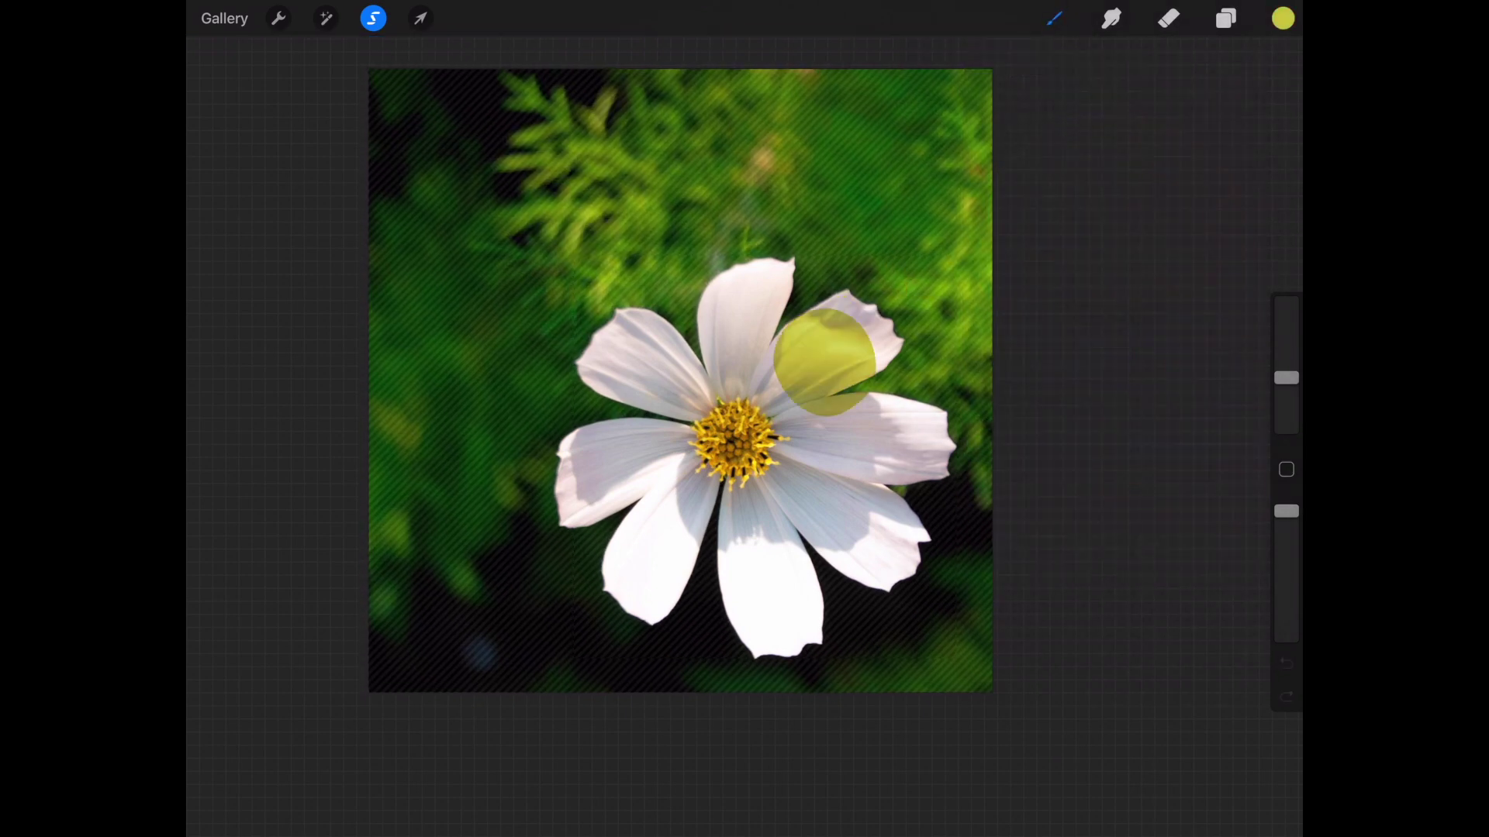
drag(1283, 17, 774, 385)
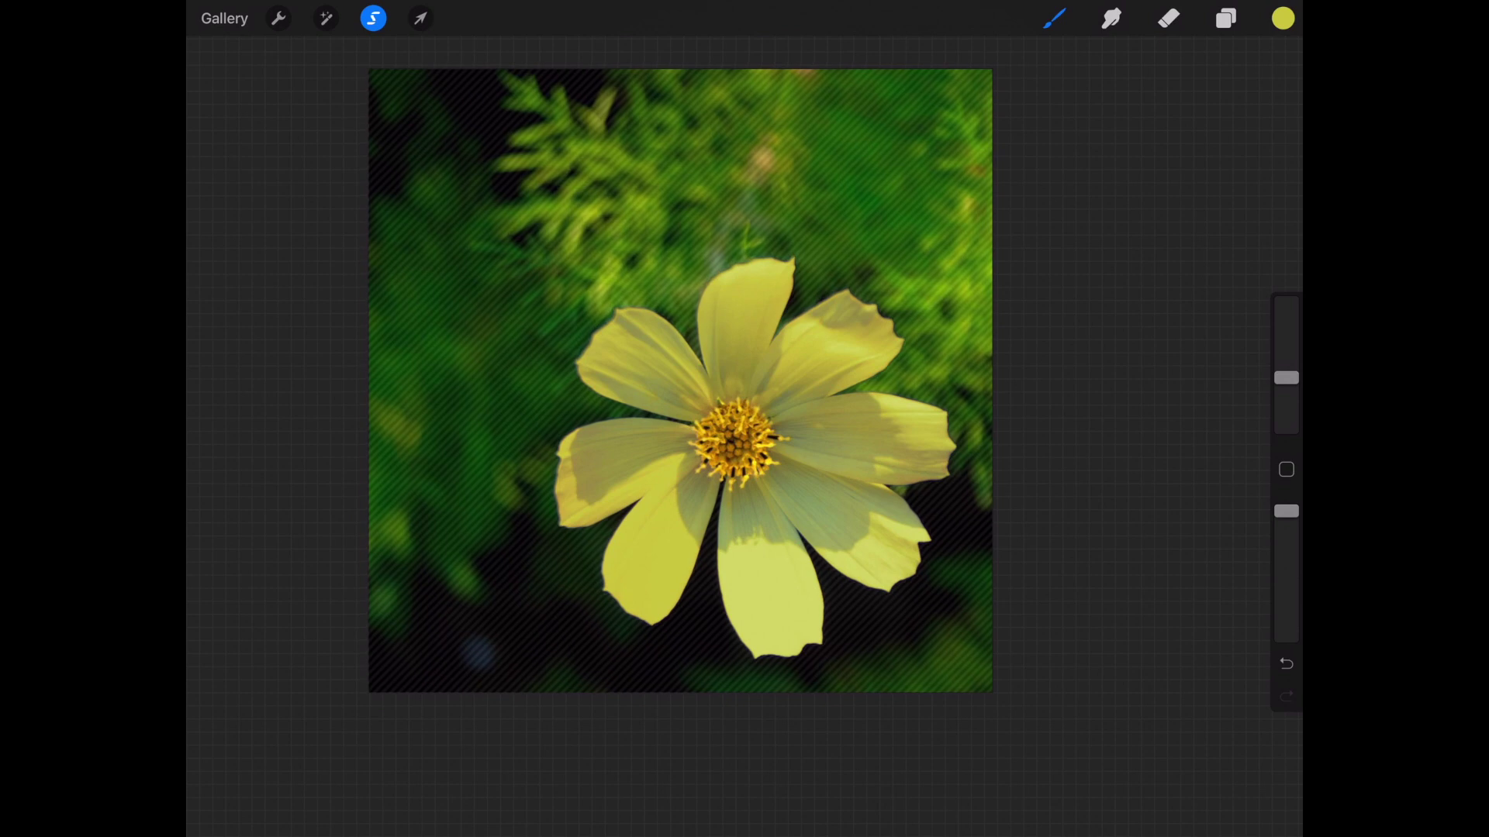
click(373, 18)
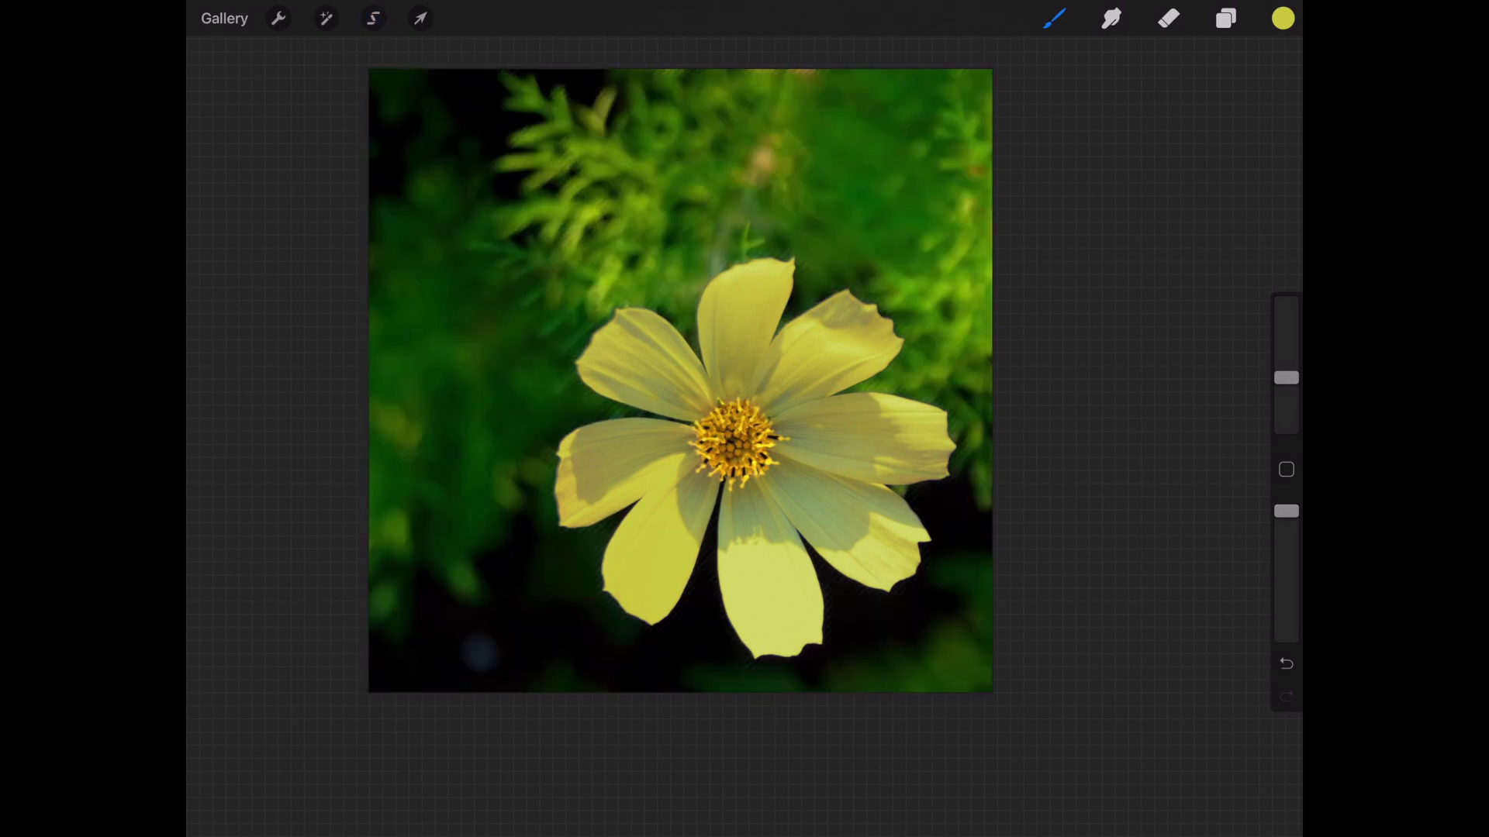